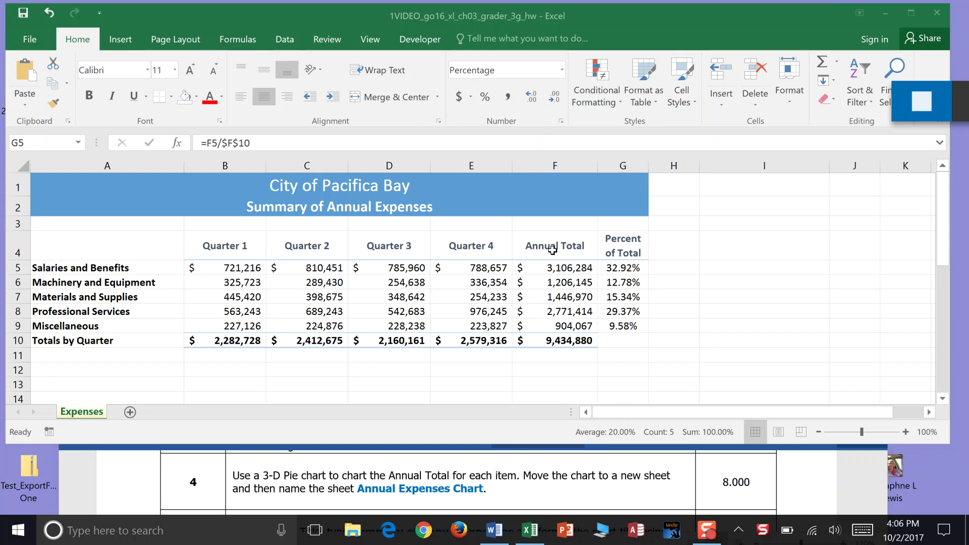
- Apply a light green fill to the annual totals F5:F9, then to the item names A5:A9
{"action": "left_click_drag", "start_coordinate": [554, 268], "coordinate": [555, 326]}
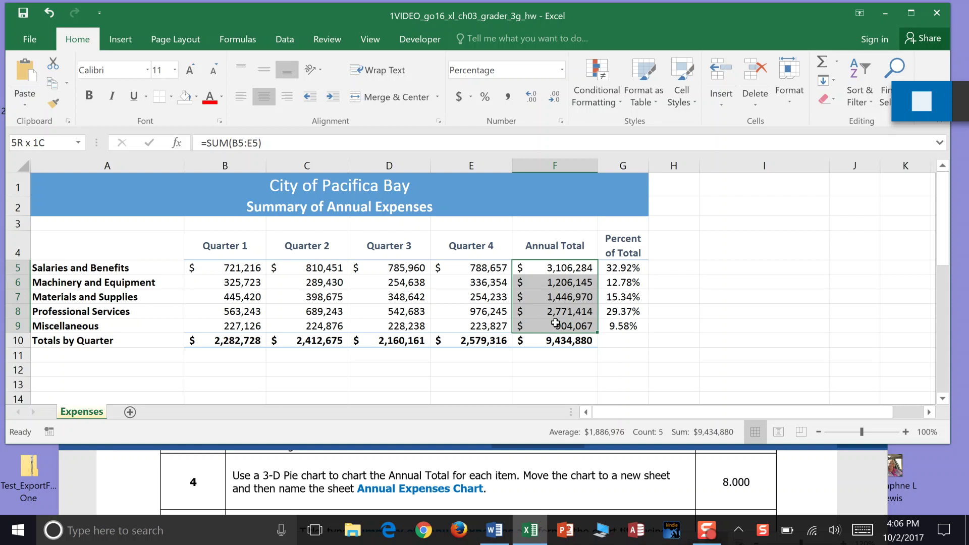
{"action": "left_click", "coordinate": [196, 98]}
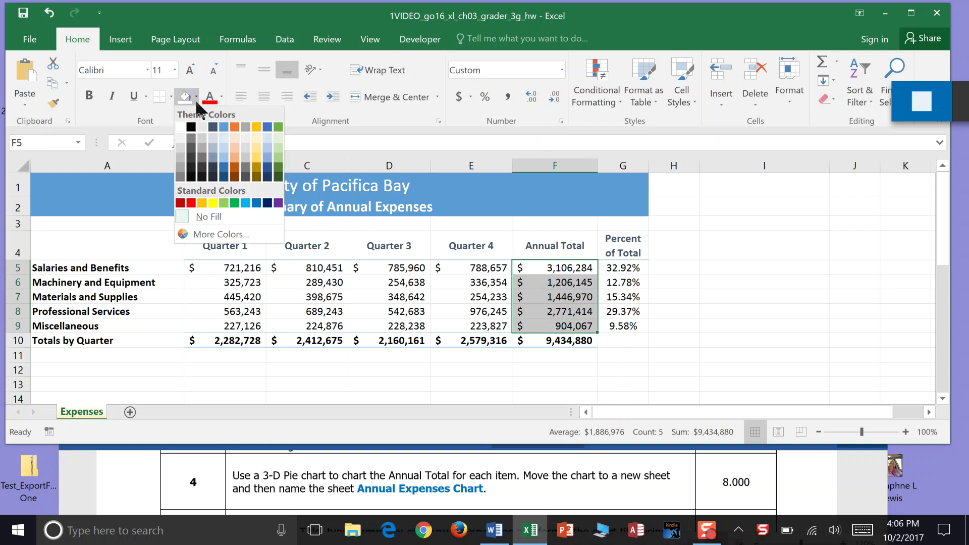
{"action": "left_click", "coordinate": [276, 135]}
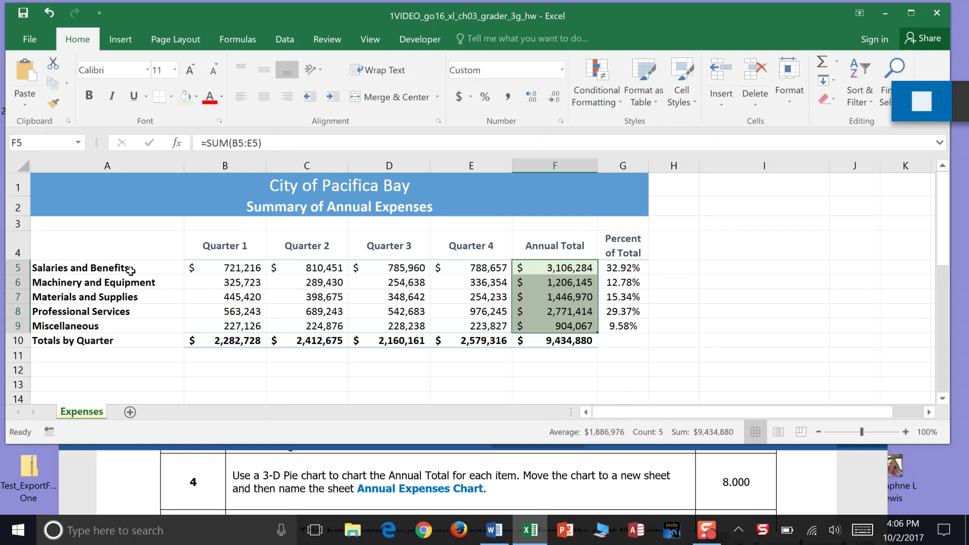
{"action": "left_click_drag", "start_coordinate": [130, 271], "coordinate": [130, 326]}
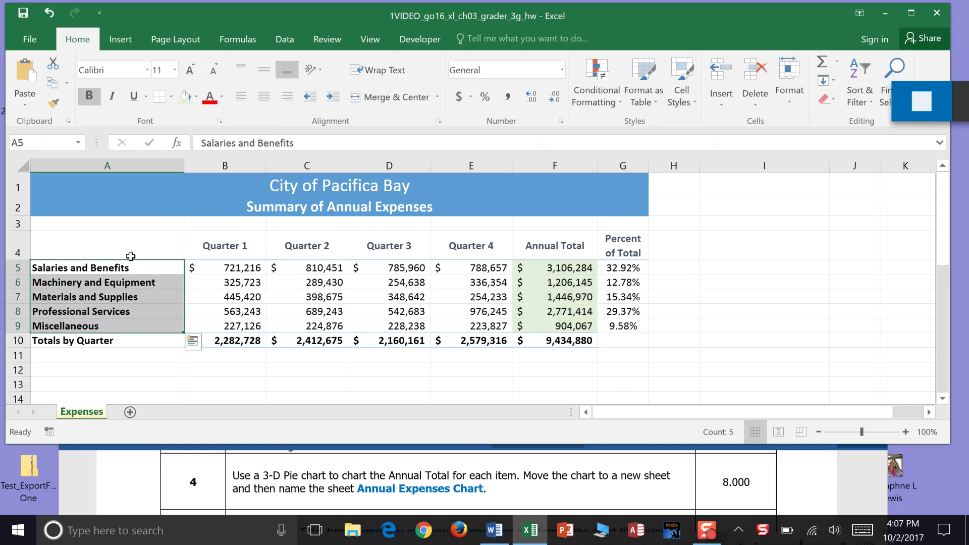
{"action": "left_click", "coordinate": [185, 96]}
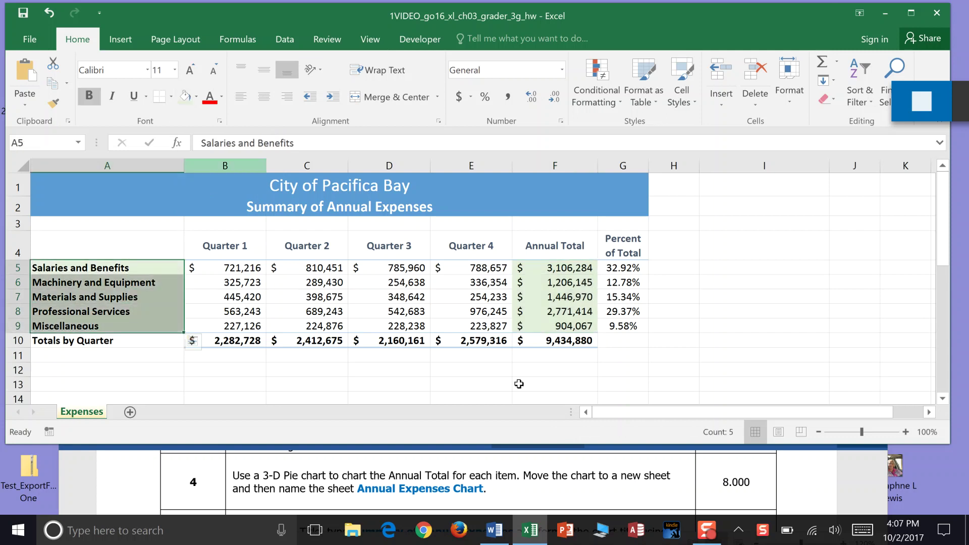
- Add a new line in the instructions document and return to the spreadsheet
{"action": "left_click", "coordinate": [559, 471]}
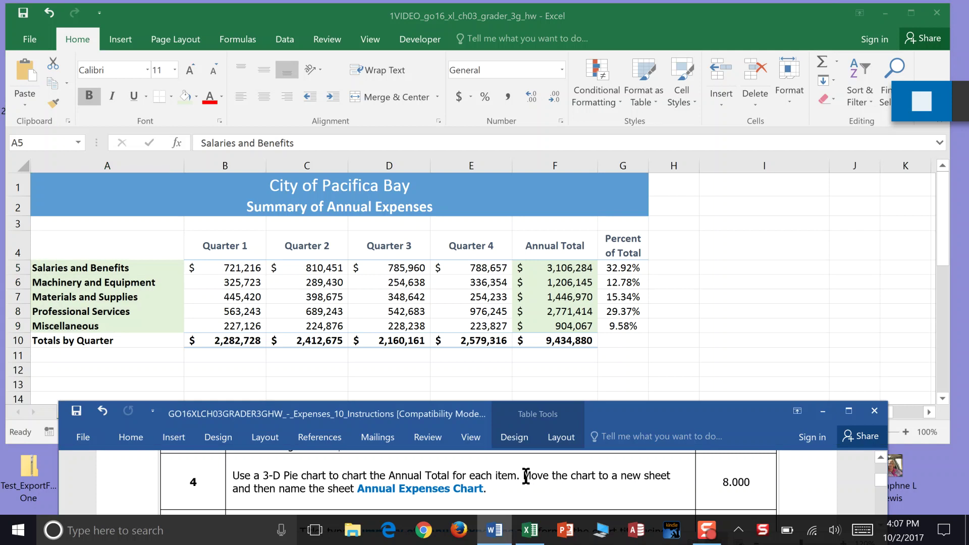
{"action": "key", "text": "Return"}
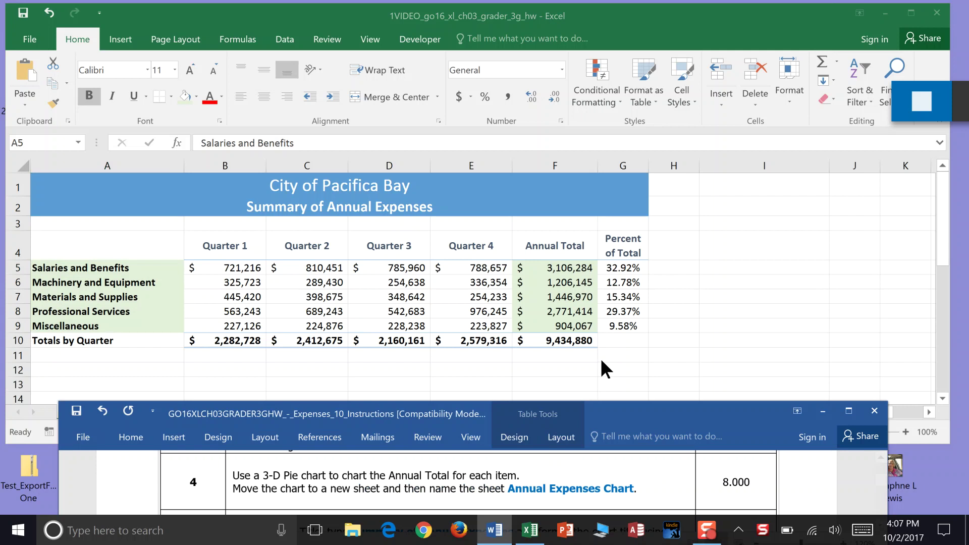
{"action": "left_click", "coordinate": [564, 298]}
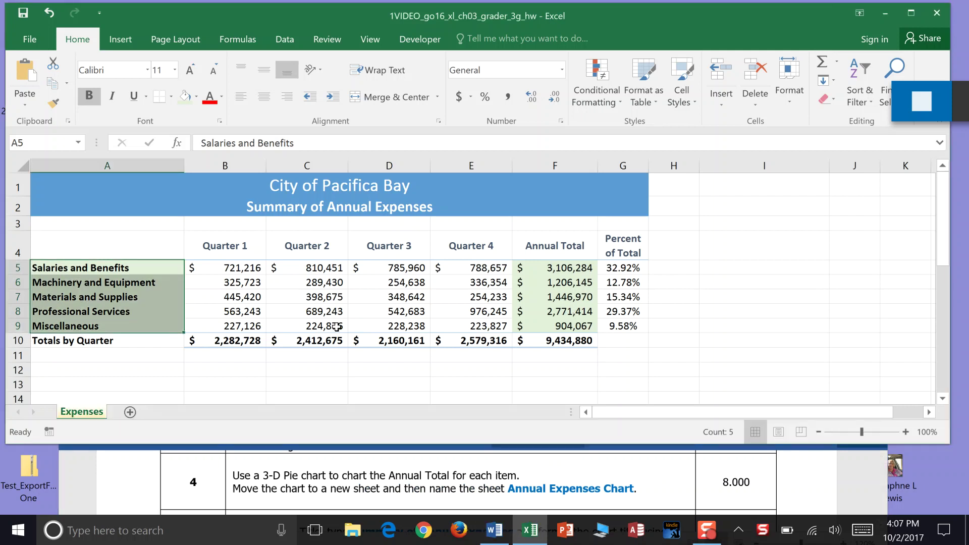
{"action": "left_click", "coordinate": [81, 325], "text": "shift"}
- Select the item names A5:A9, then Ctrl-add the annual totals F5:F9
{"action": "left_click_drag", "start_coordinate": [112, 263], "coordinate": [115, 324]}
{"action": "left_click", "coordinate": [566, 267], "text": "shift"}
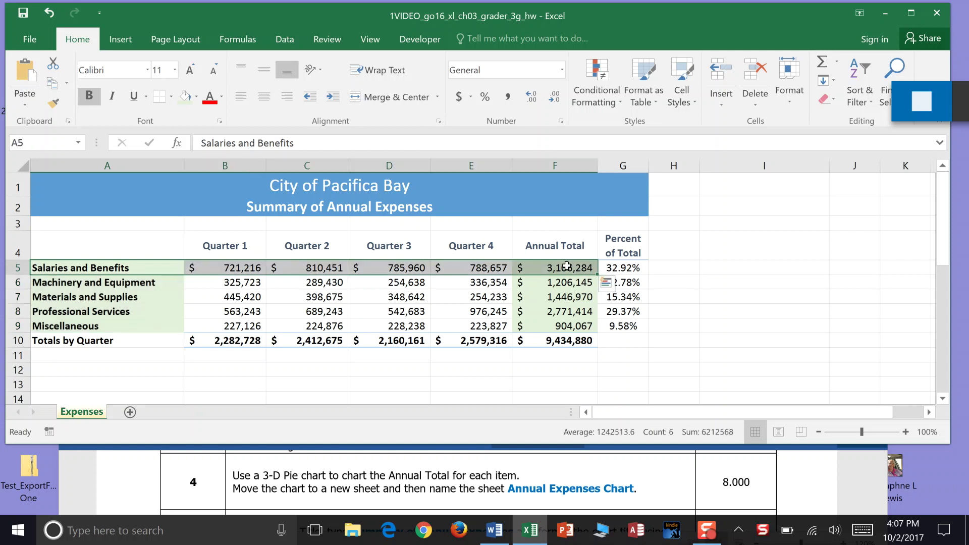
{"action": "left_click_drag", "start_coordinate": [151, 269], "coordinate": [146, 328]}
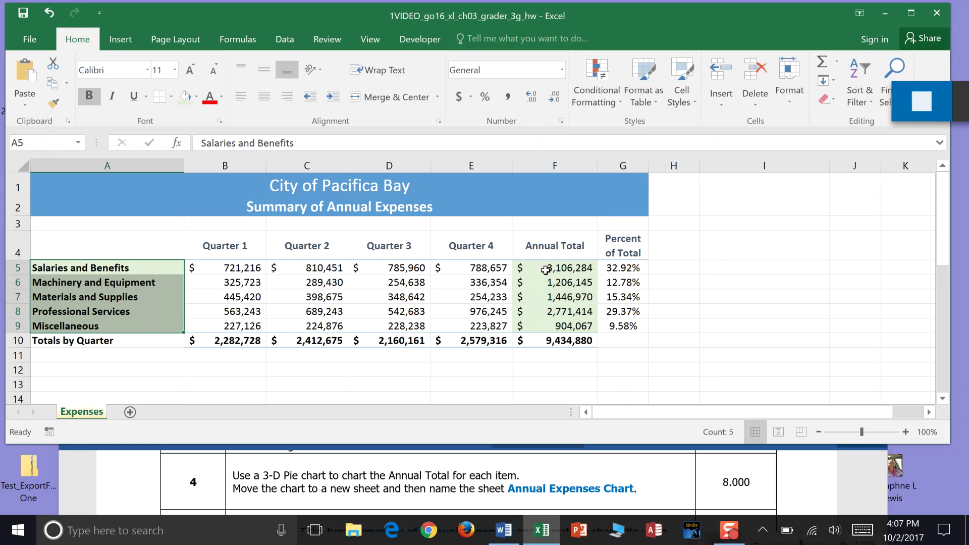
{"action": "left_click_drag", "start_coordinate": [546, 270], "coordinate": [545, 326], "text": "ctrl"}
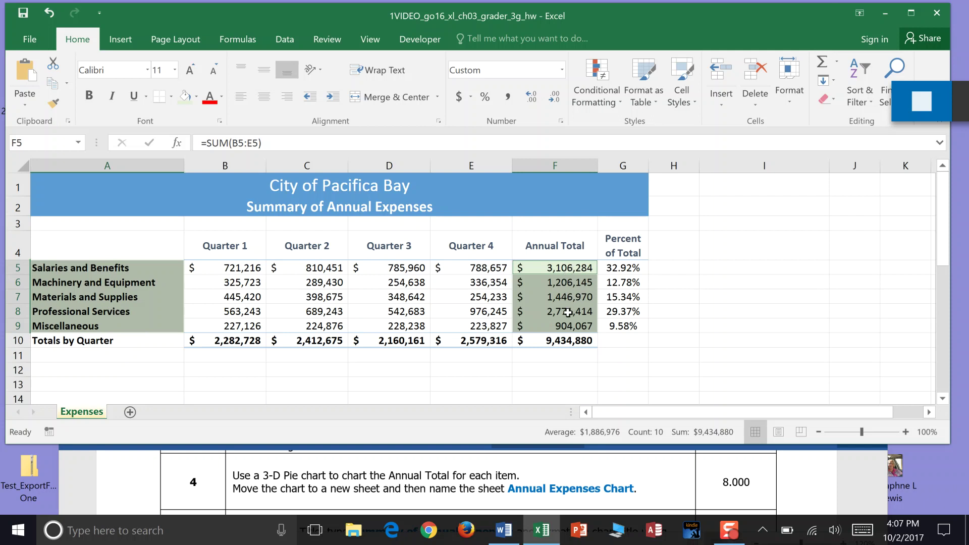
- Insert a 3-D Pie chart from the Pie family in the All Charts dialog
{"action": "left_click", "coordinate": [120, 39]}
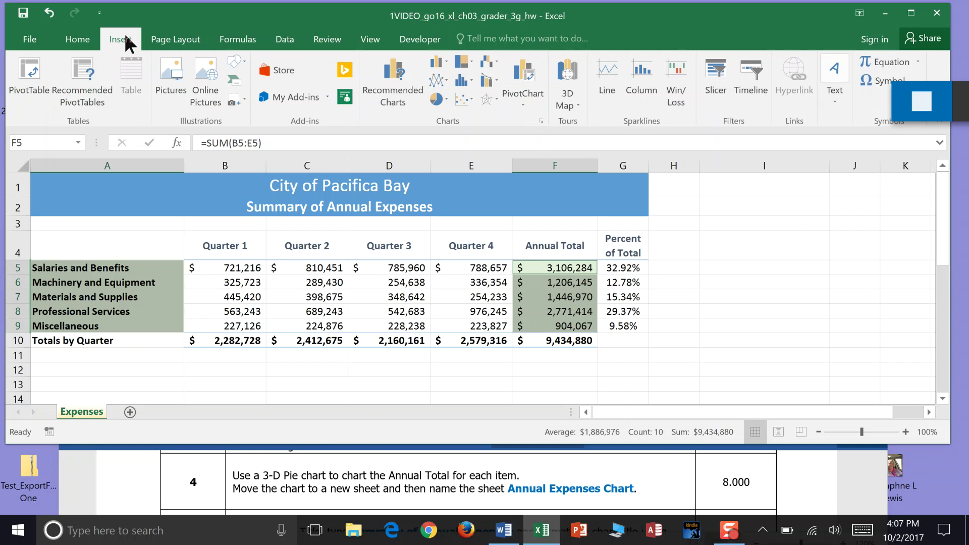
{"action": "left_click", "coordinate": [446, 97]}
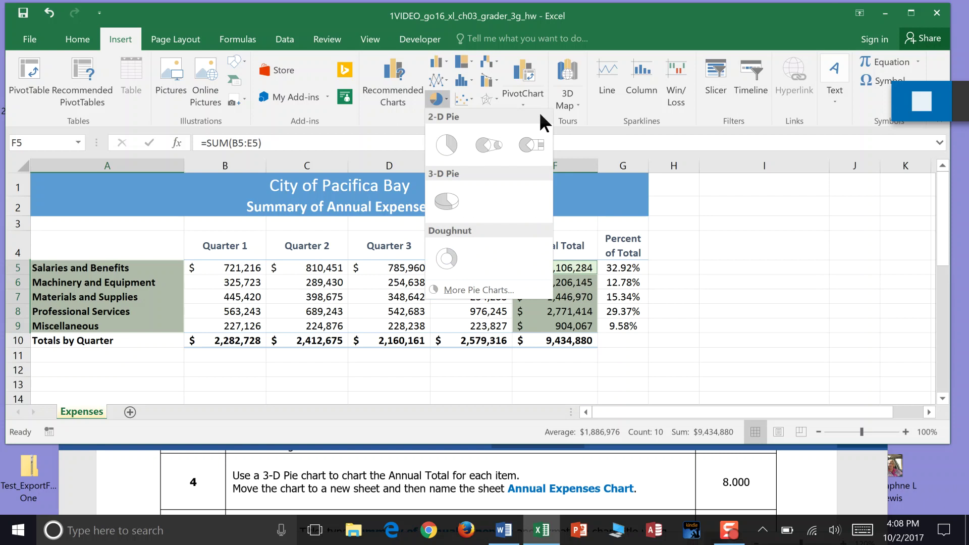
{"action": "left_click", "coordinate": [542, 48]}
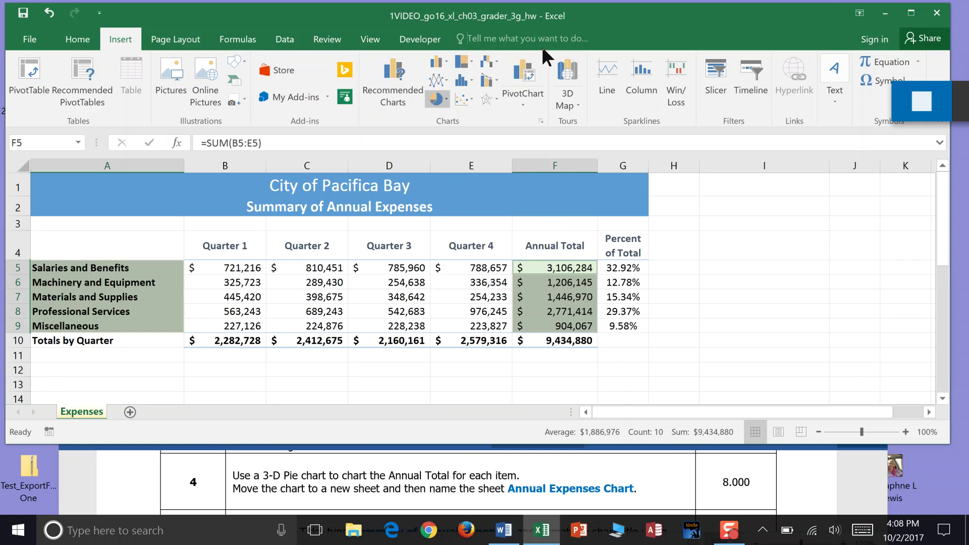
{"action": "left_click", "coordinate": [541, 120]}
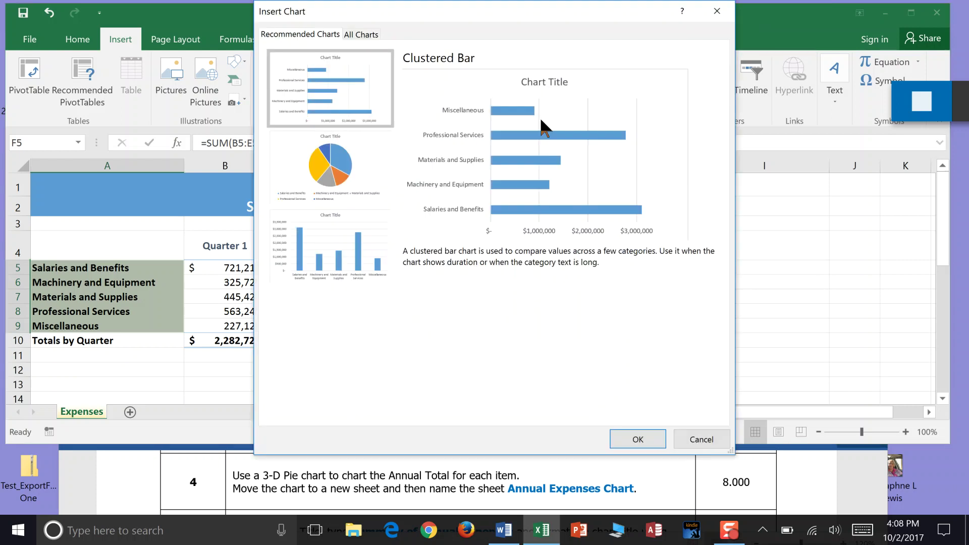
{"action": "left_click", "coordinate": [367, 34]}
{"action": "left_click", "coordinate": [312, 119]}
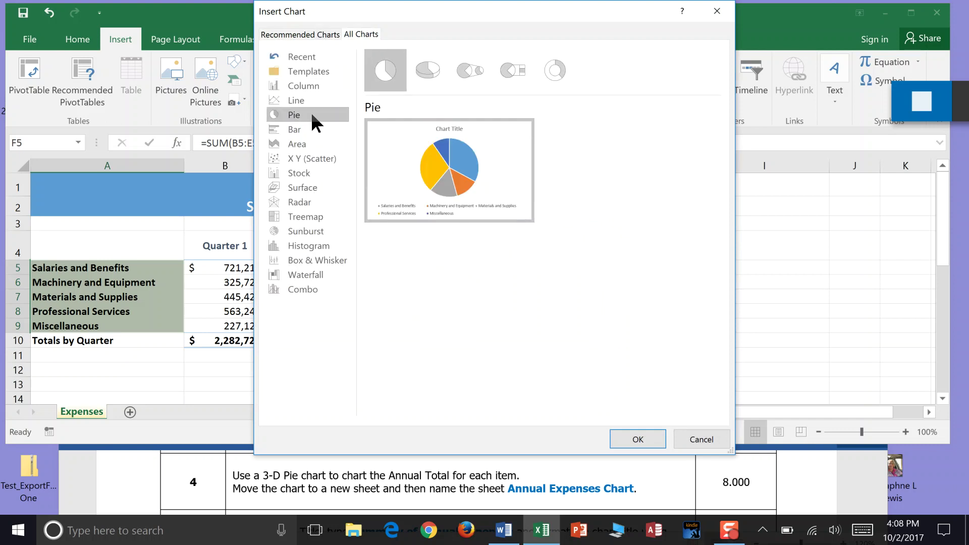
{"action": "left_click", "coordinate": [434, 68]}
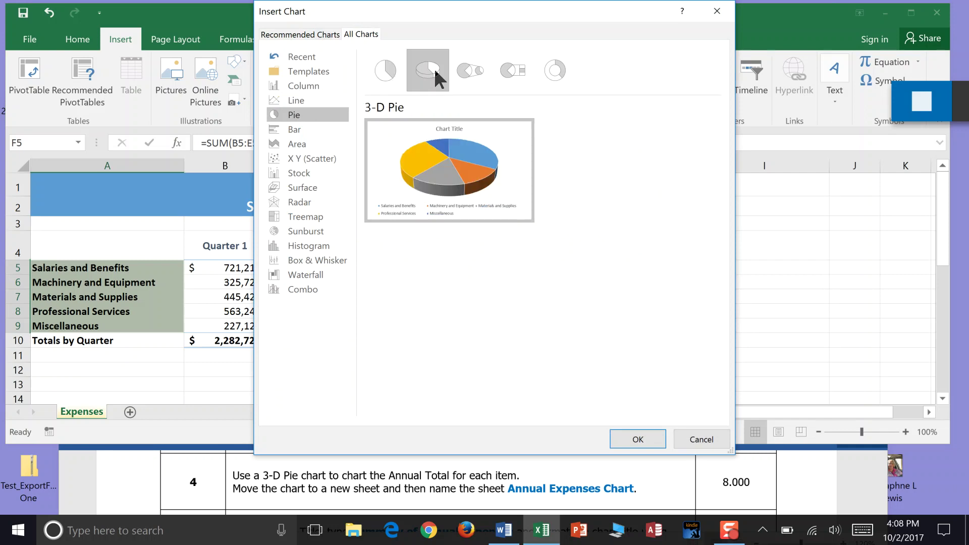
{"action": "mouse_move", "coordinate": [421, 157]}
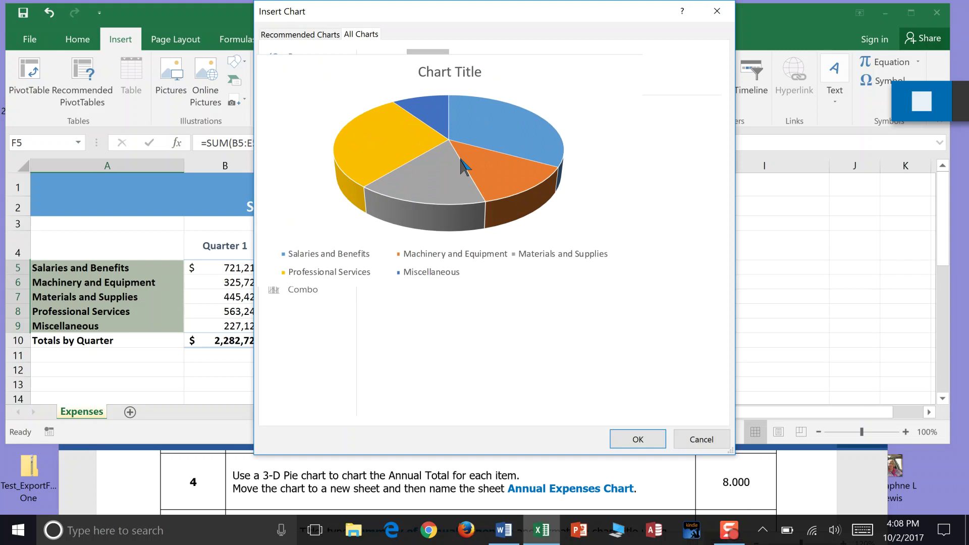
{"action": "left_click", "coordinate": [638, 439]}
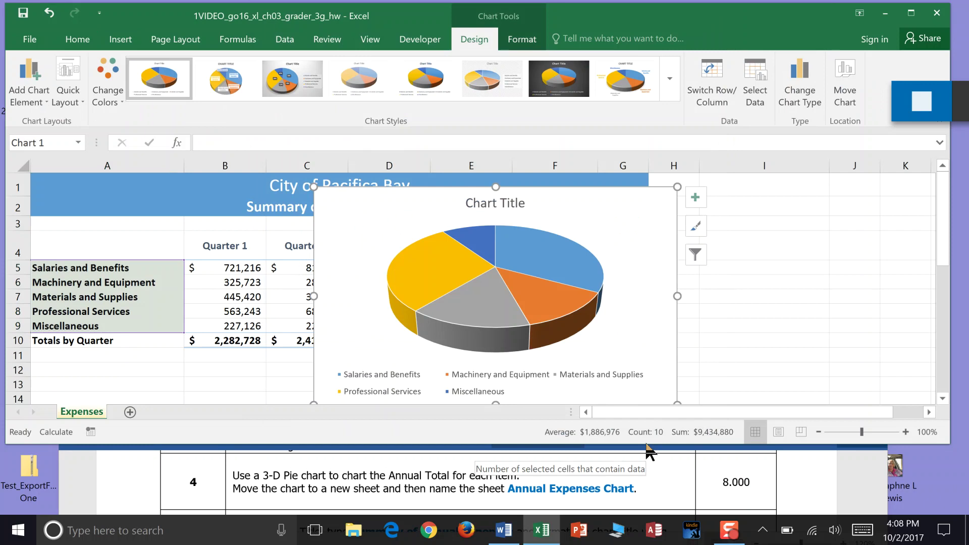
- Move the chart to a new sheet named 'Annual Expense Chart'
{"action": "right_click", "coordinate": [632, 221]}
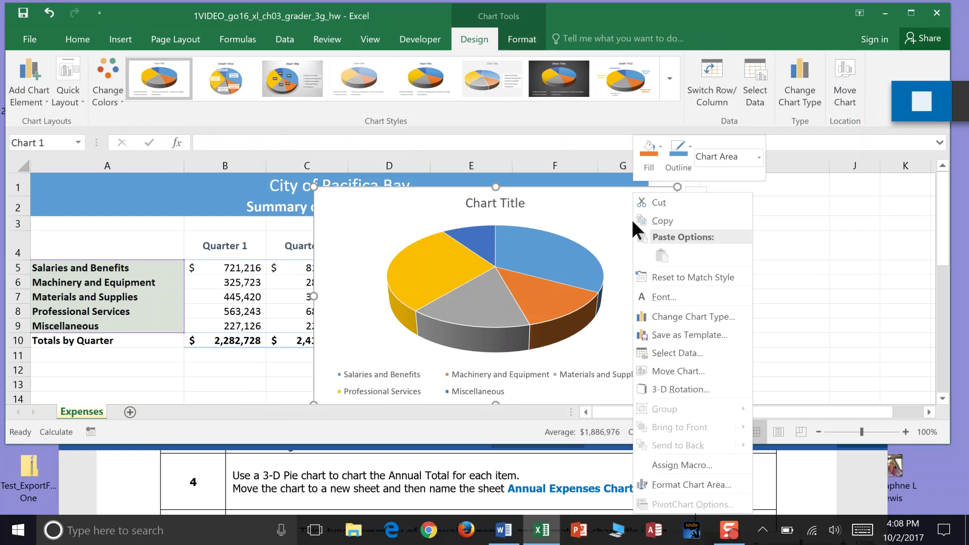
{"action": "left_click", "coordinate": [648, 369]}
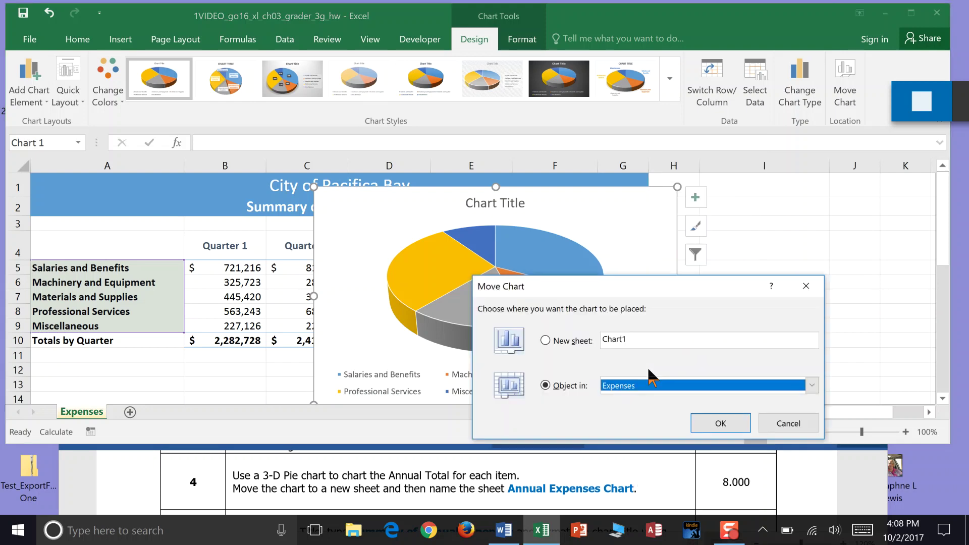
{"action": "left_click", "coordinate": [544, 339]}
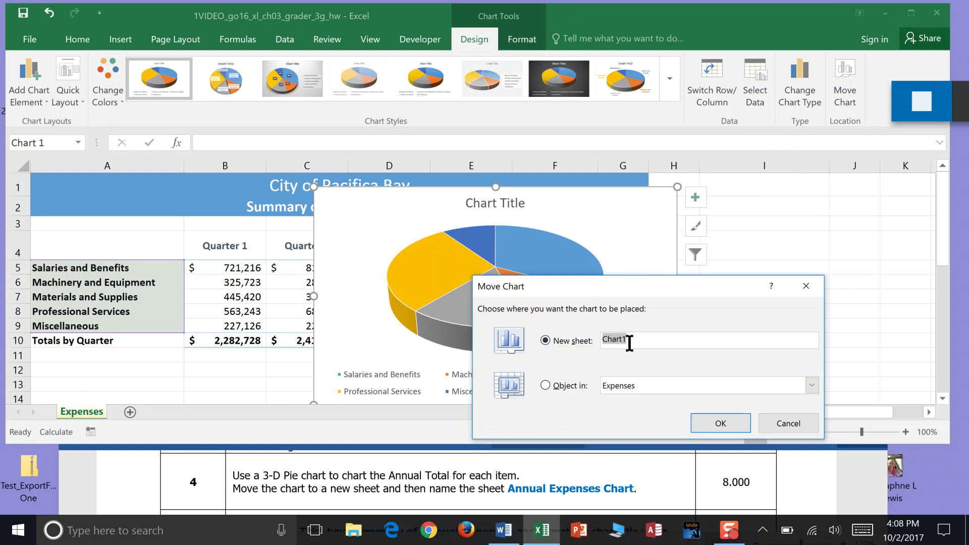
{"action": "type", "text": "Annual Expense Chart"}
{"action": "left_click", "coordinate": [711, 414]}
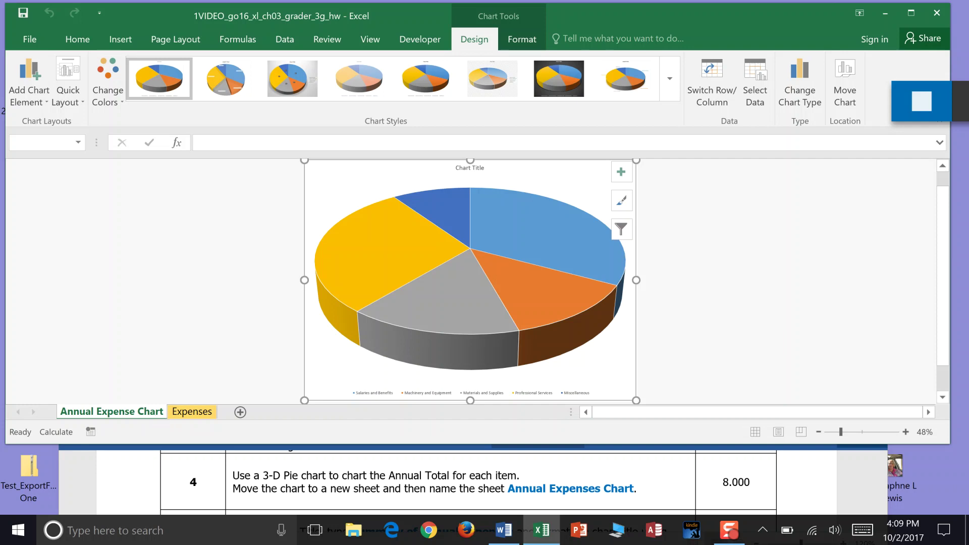
{"action": "scroll", "coordinate": [454, 482], "scroll_direction": "down", "scroll_amount": 2}
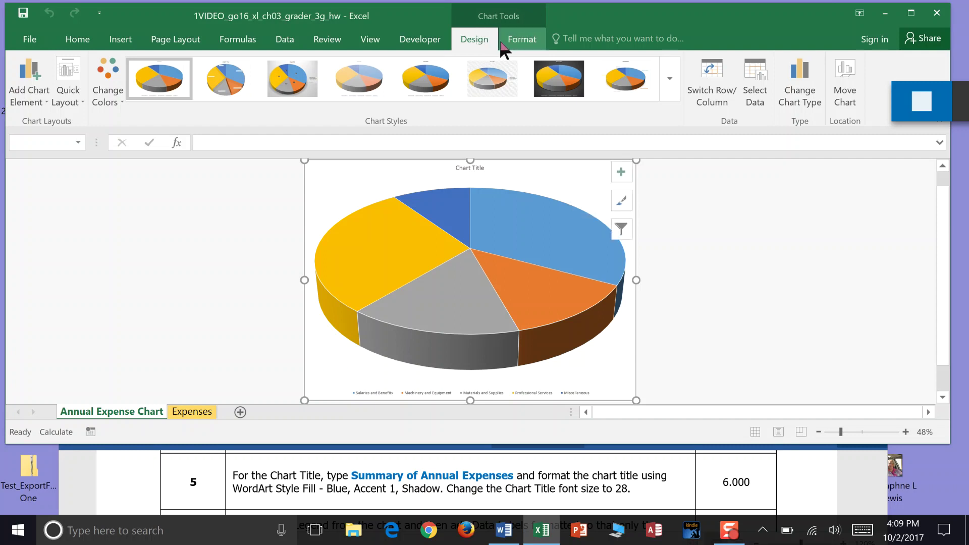
- Select the chart title text and apply the Fill - Blue, Accent 1, Shadow WordArt style
{"action": "left_click", "coordinate": [530, 36]}
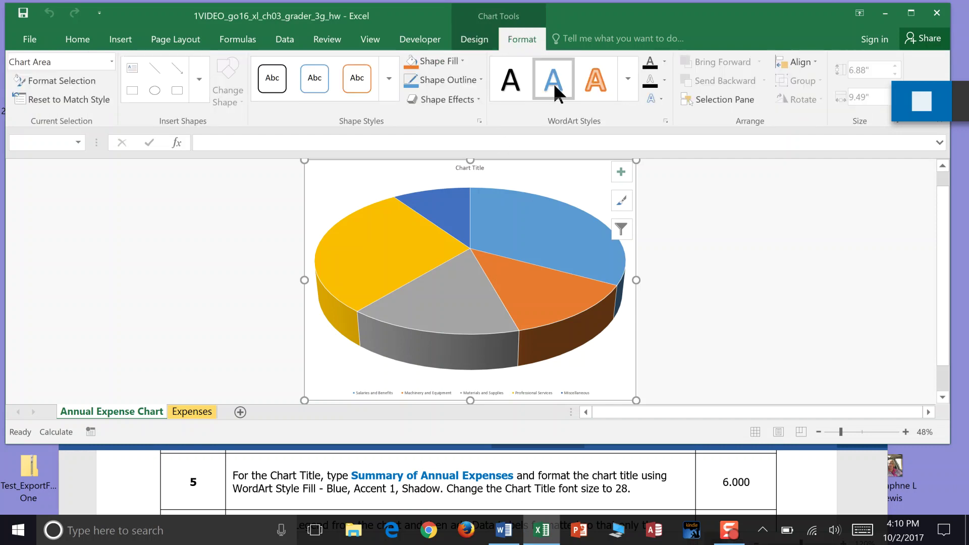
{"action": "left_click", "coordinate": [484, 169]}
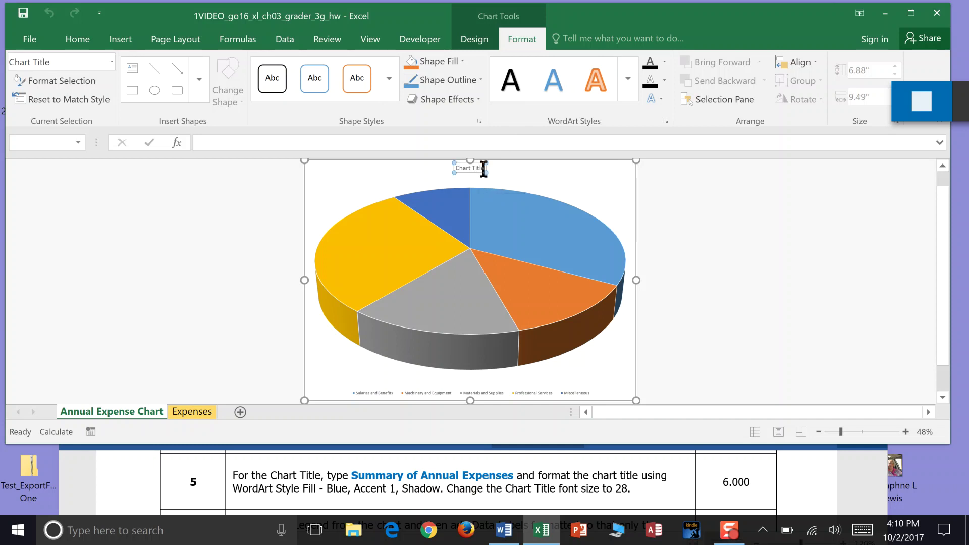
{"action": "double_click", "coordinate": [483, 168]}
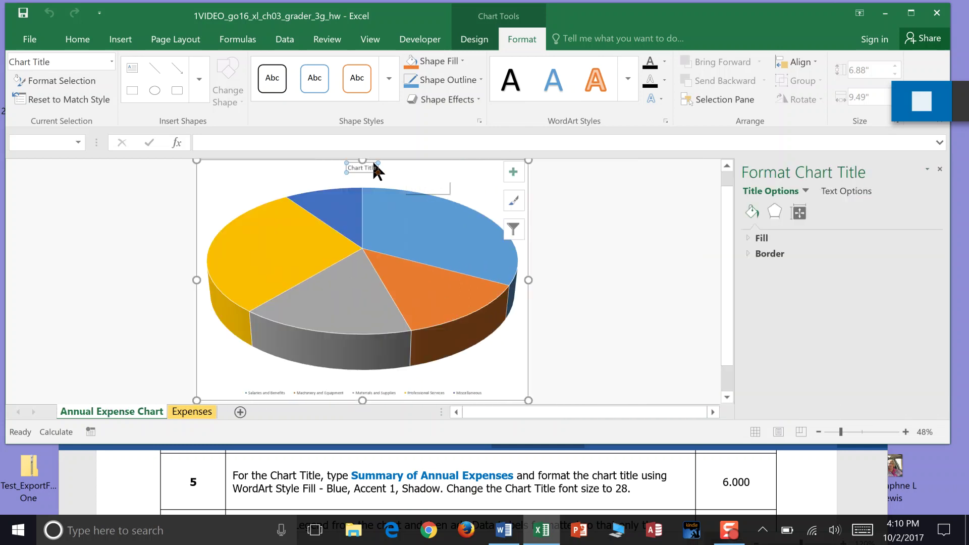
{"action": "left_click_drag", "start_coordinate": [376, 168], "coordinate": [349, 166]}
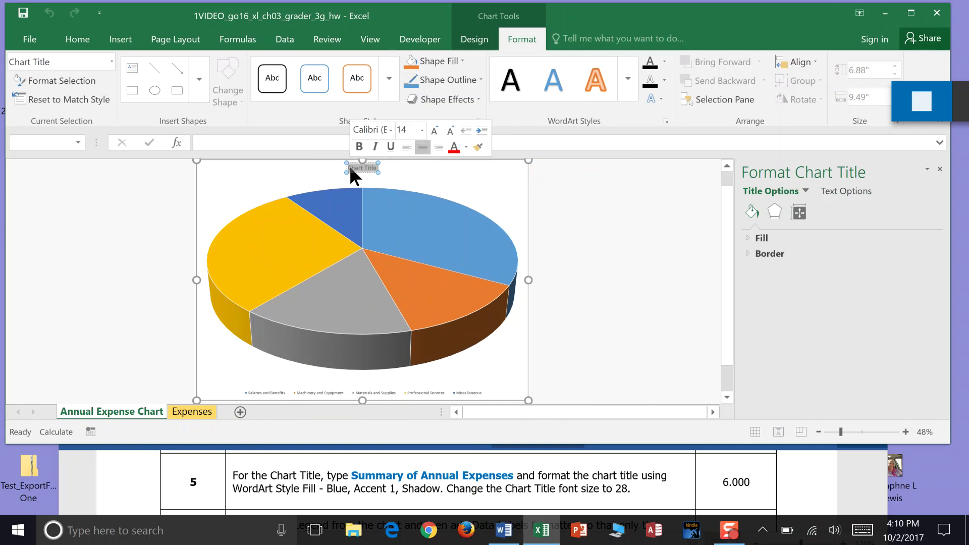
{"action": "left_click", "coordinate": [625, 82]}
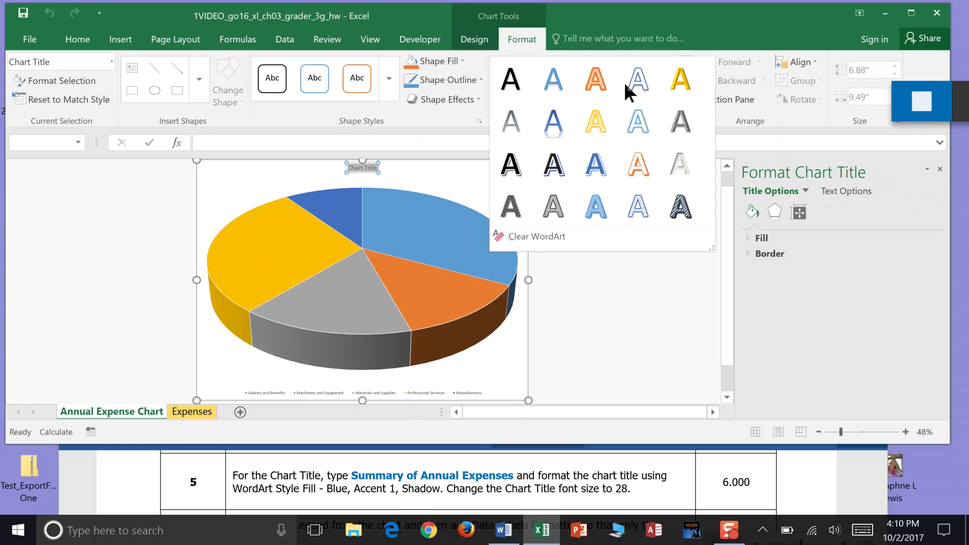
{"action": "left_click", "coordinate": [560, 126]}
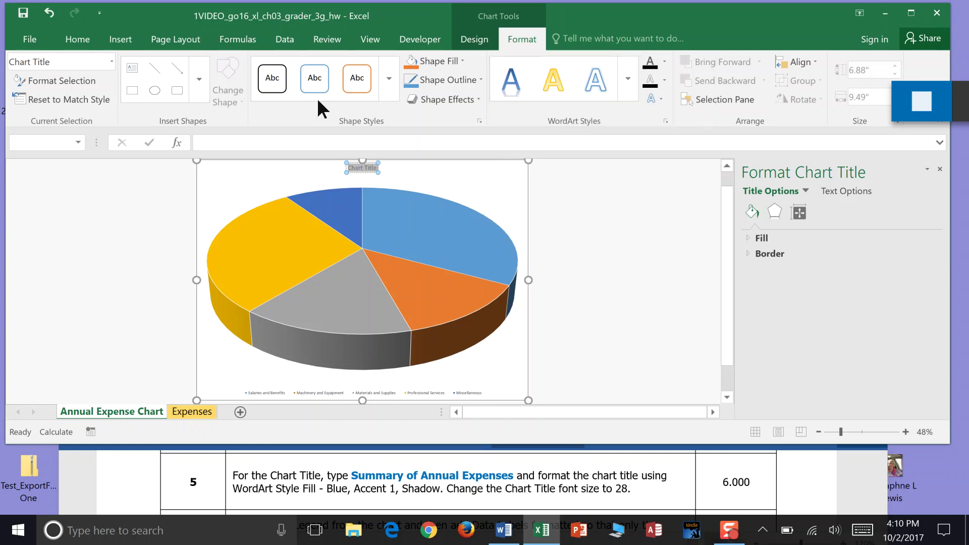
{"action": "left_click", "coordinate": [77, 39]}
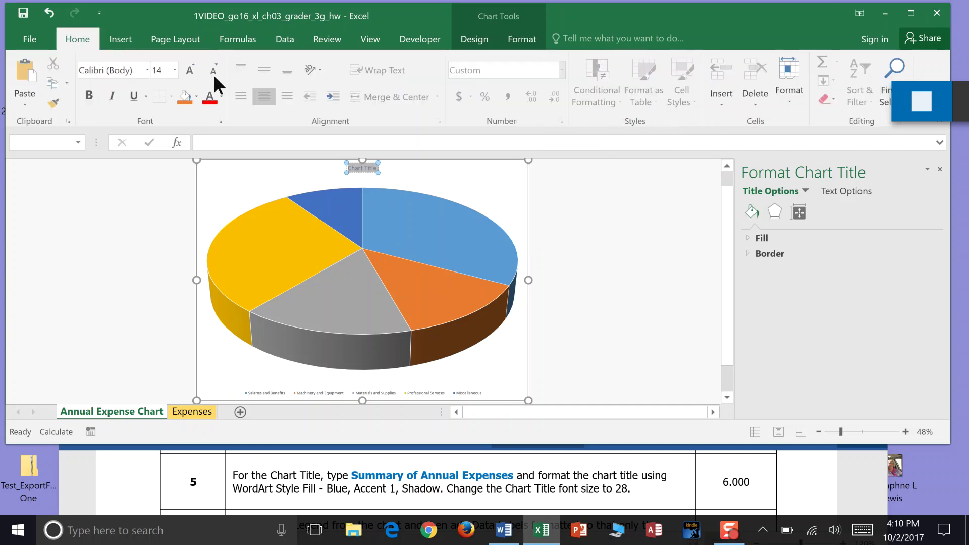
- Set the chart title to 28 pt and retype it as 'Summary of Annual Expenses'
{"action": "left_click", "coordinate": [173, 69]}
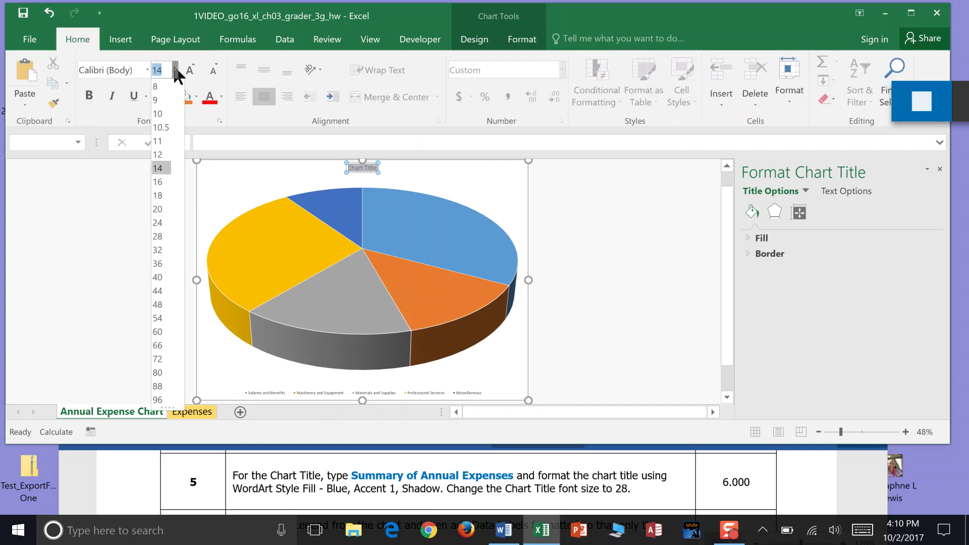
{"action": "left_click", "coordinate": [162, 237]}
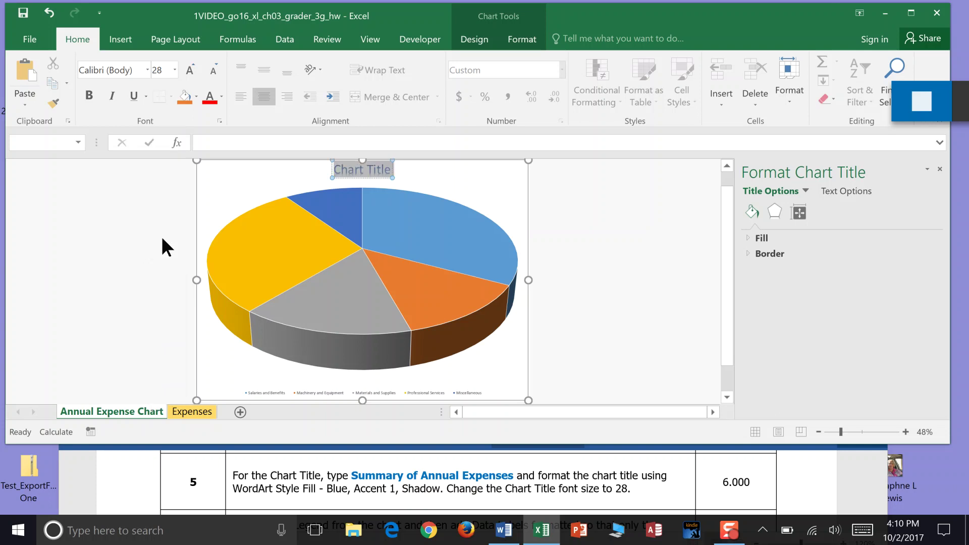
{"action": "type", "text": "Summary o"}
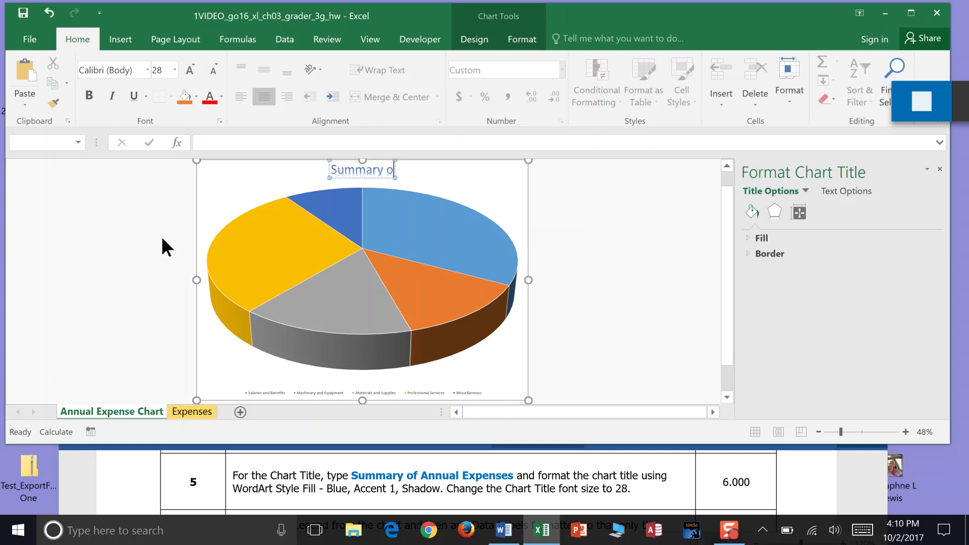
{"action": "type", "text": "f Annual"}
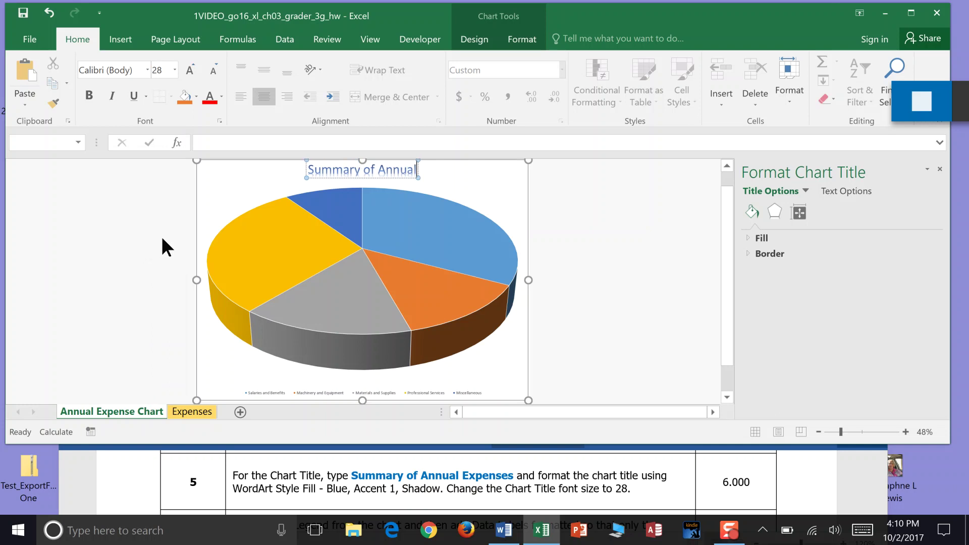
{"action": "type", "text": " Expen"}
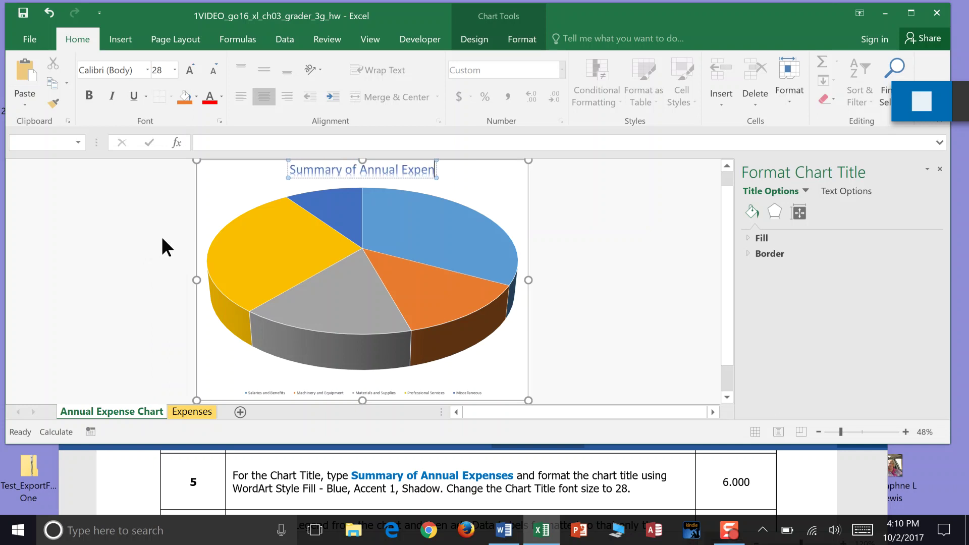
{"action": "type", "text": "ses"}
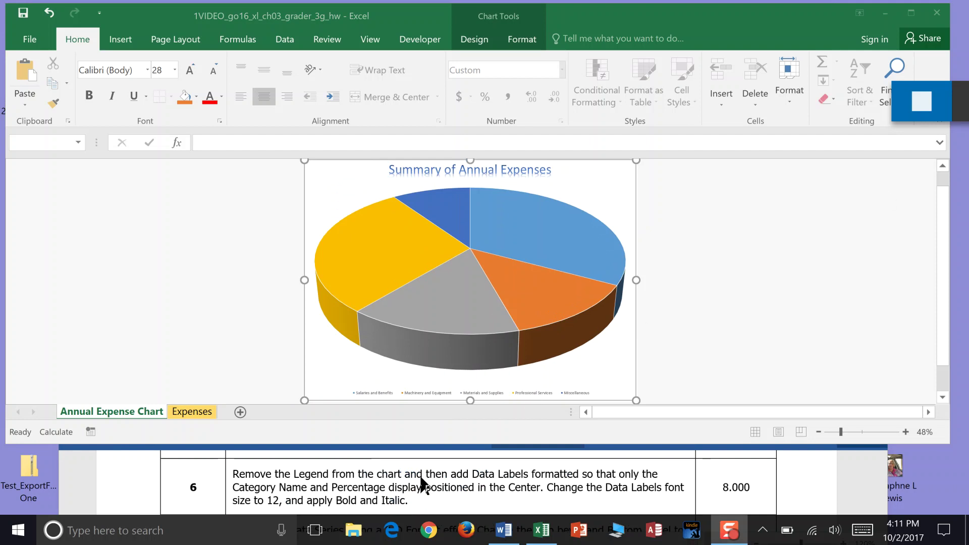
- Delete the chart legend
{"action": "left_click", "coordinate": [446, 391]}
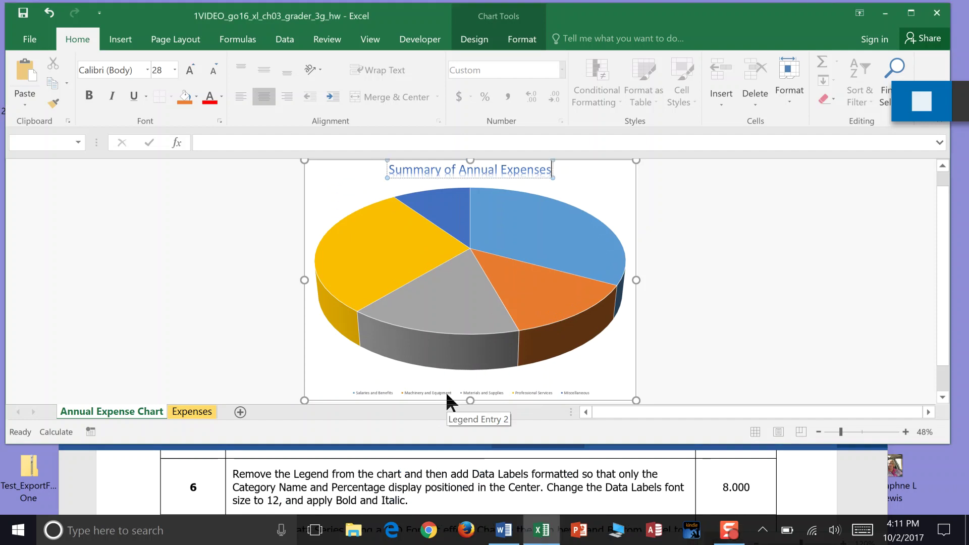
{"action": "left_click", "coordinate": [442, 392]}
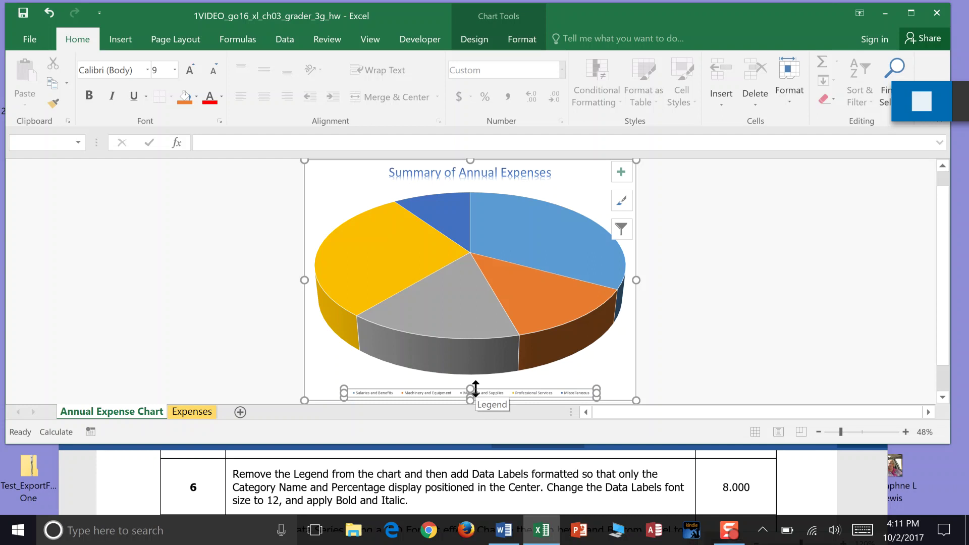
{"action": "key", "text": "Delete"}
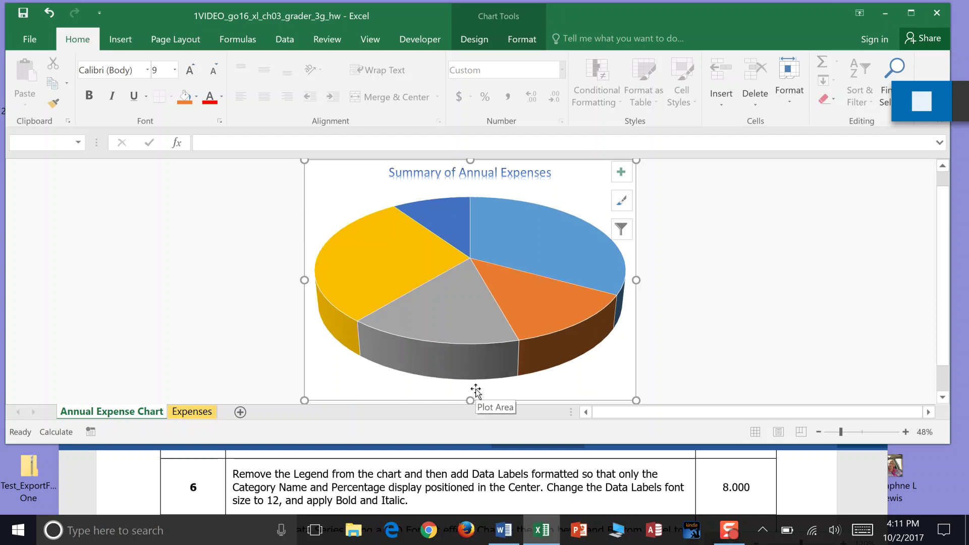
- Turn on data labels for the pie slices through Chart Elements
{"action": "left_click", "coordinate": [623, 169]}
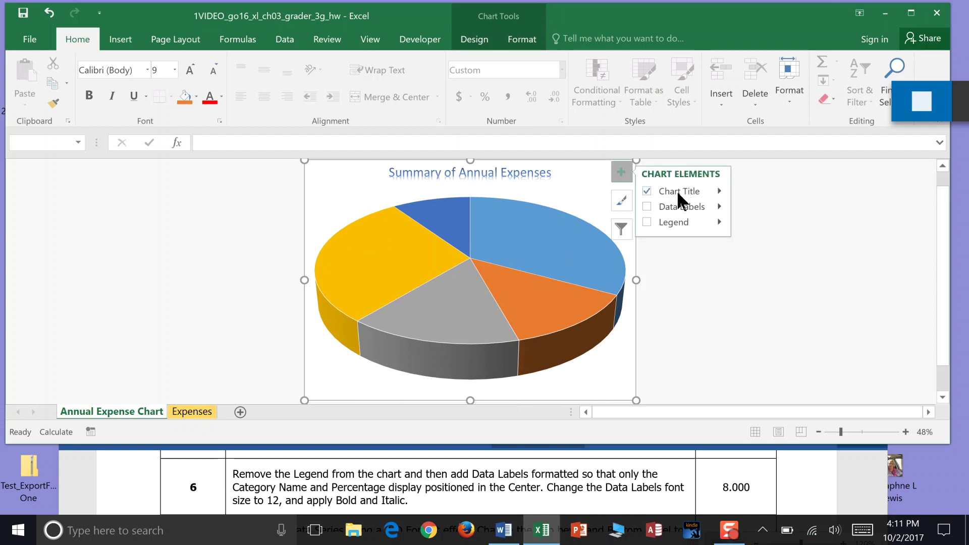
{"action": "left_click", "coordinate": [645, 206]}
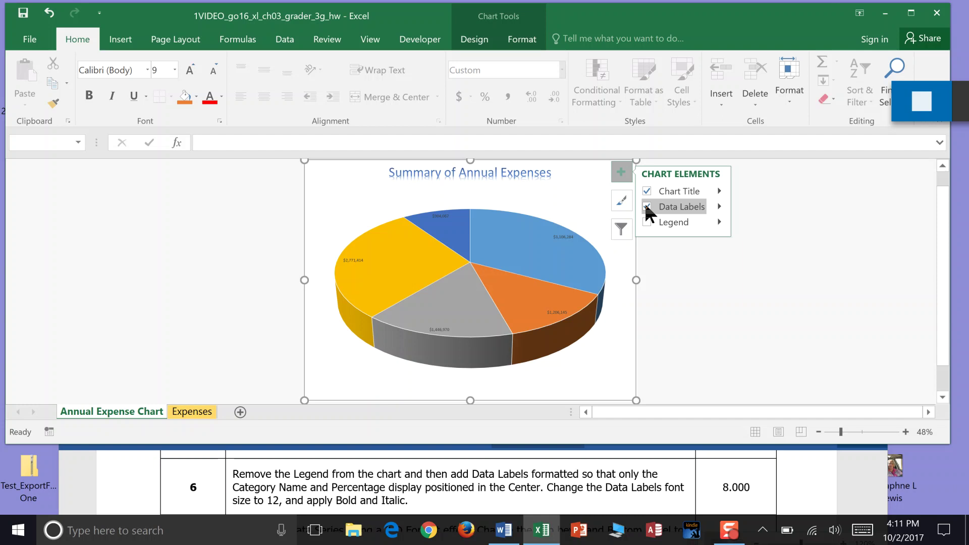
{"action": "left_click", "coordinate": [717, 207]}
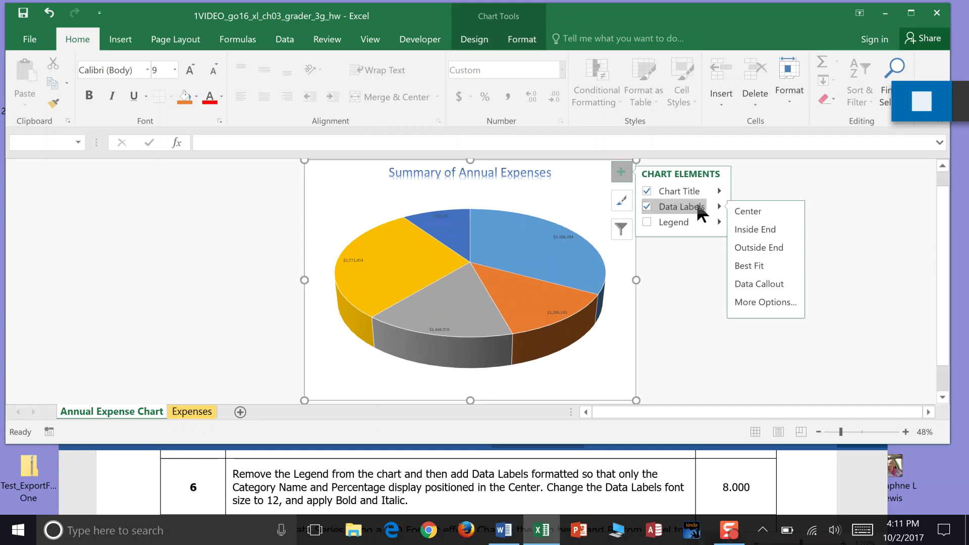
- Center the data labels on the slices and set their font to 12 point
{"action": "left_click", "coordinate": [748, 211]}
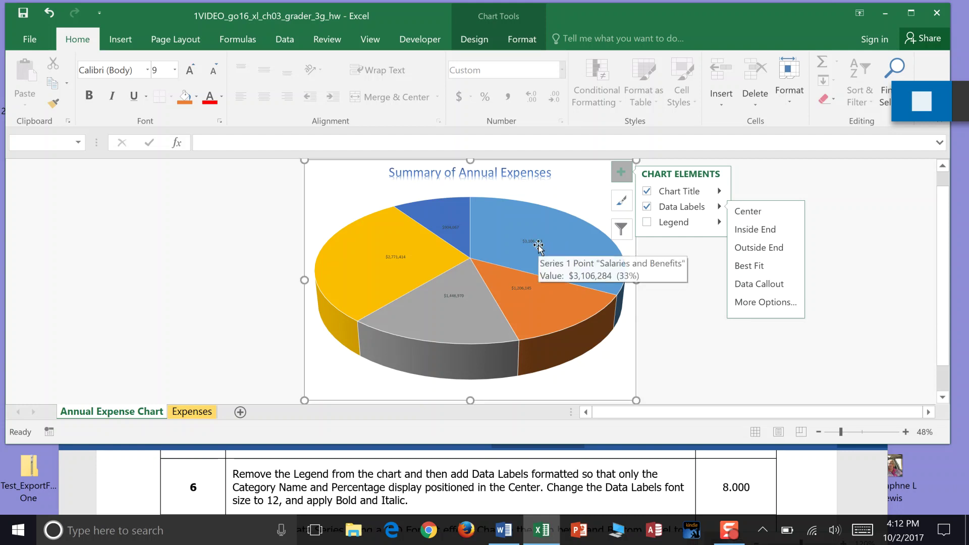
{"action": "left_click", "coordinate": [537, 245]}
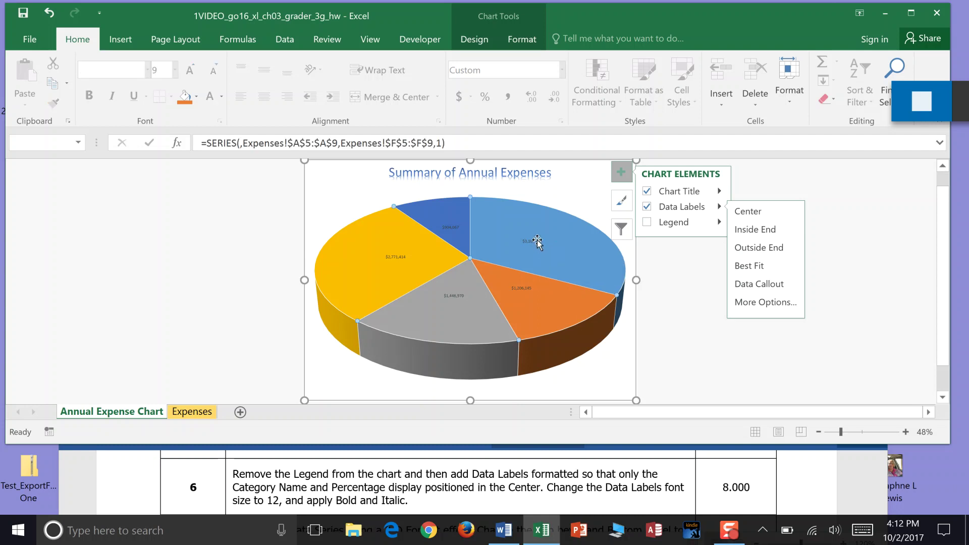
{"action": "left_click", "coordinate": [536, 241]}
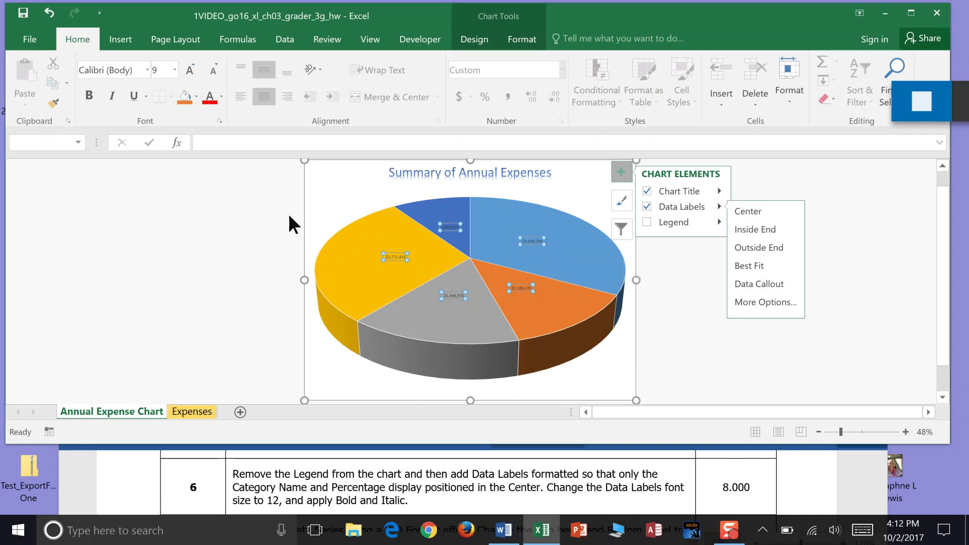
{"action": "left_click", "coordinate": [174, 70]}
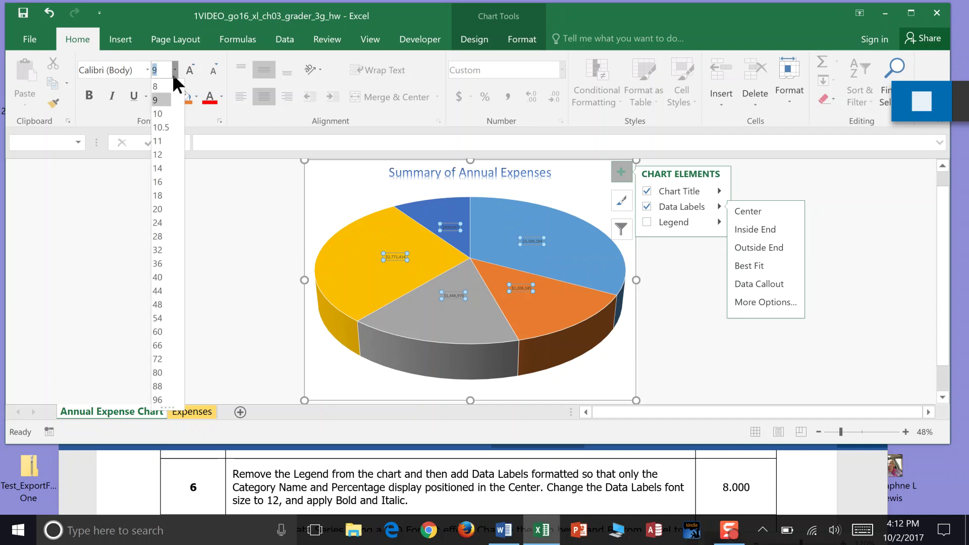
{"action": "left_click", "coordinate": [161, 155]}
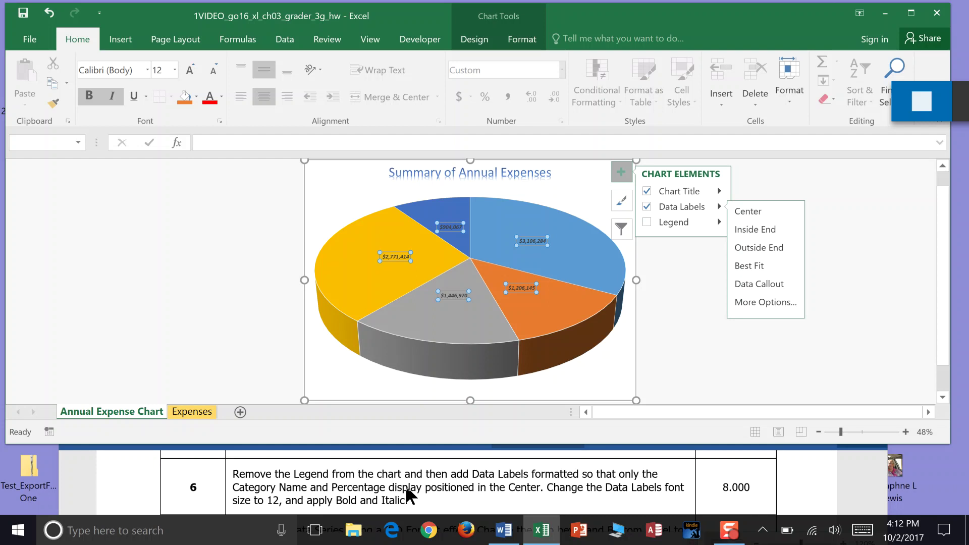
- Scroll the Word instructions to step 4 and highlight 'Annual Total' in yellow
{"action": "left_click", "coordinate": [870, 457]}
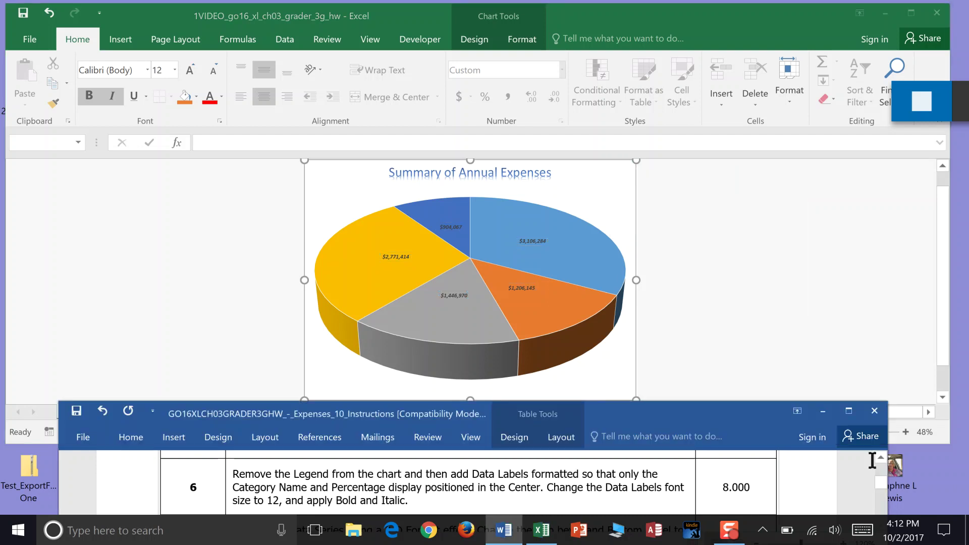
{"action": "left_click", "coordinate": [881, 459]}
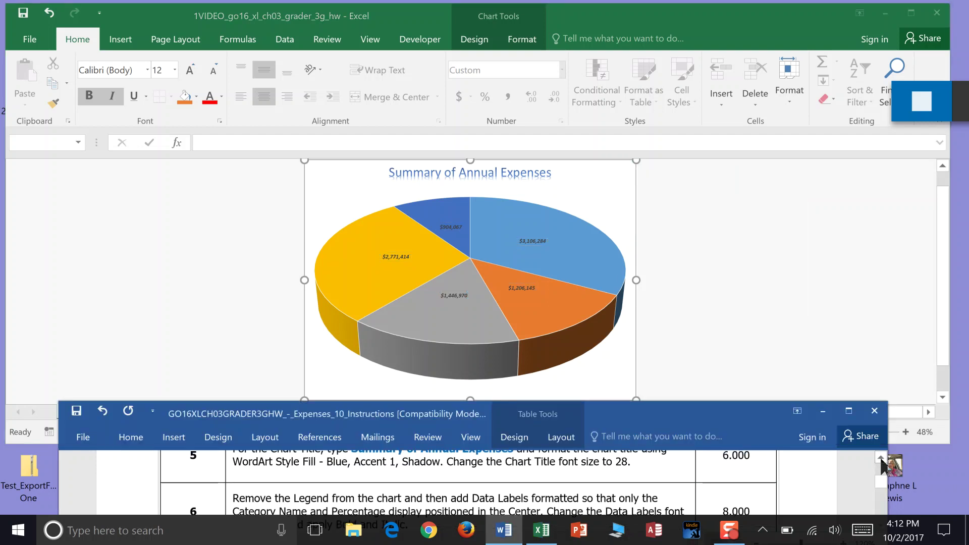
{"action": "left_click", "coordinate": [880, 459]}
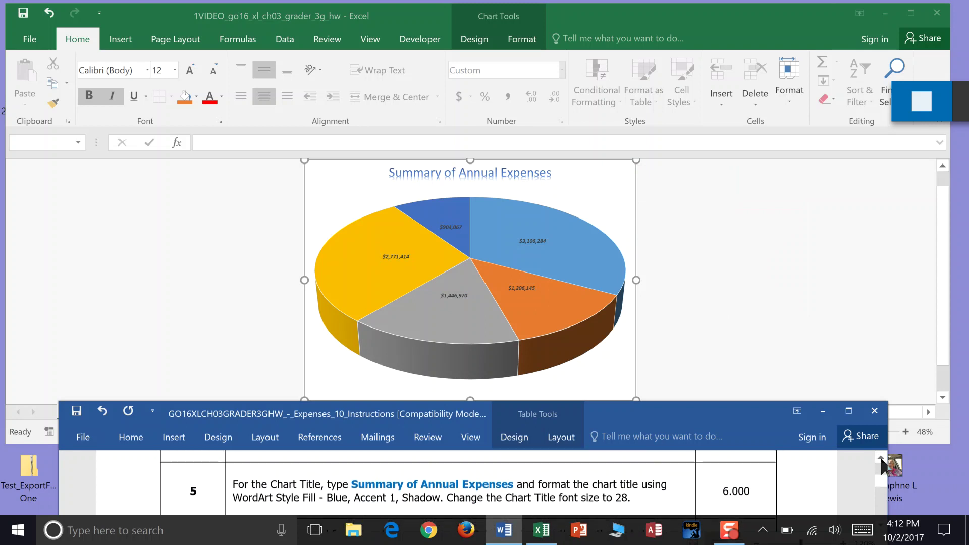
{"action": "left_click", "coordinate": [880, 459]}
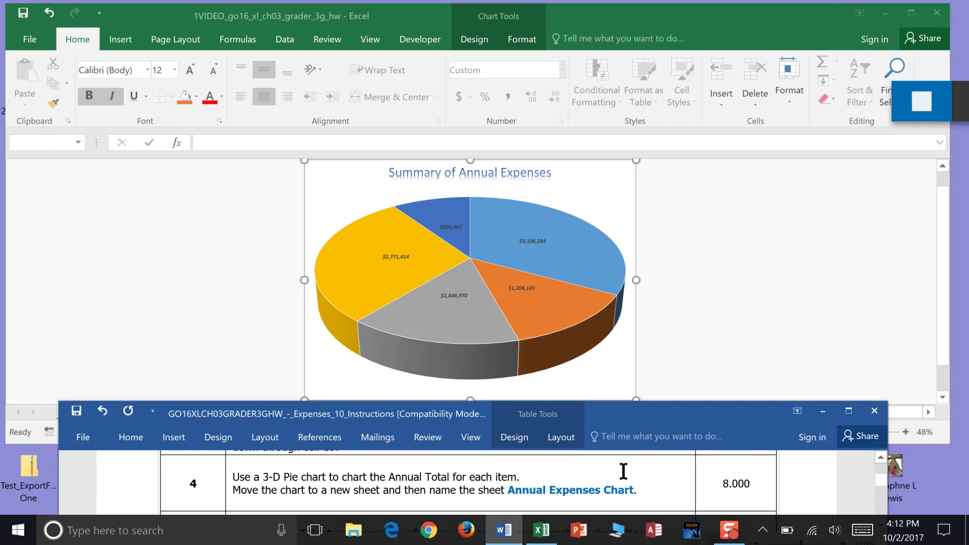
{"action": "left_click_drag", "start_coordinate": [450, 477], "coordinate": [397, 475]}
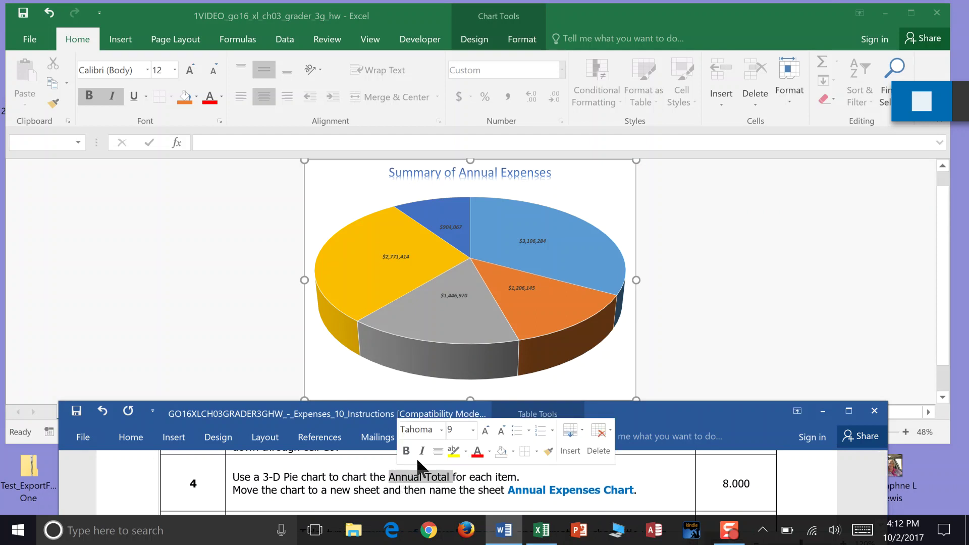
{"action": "left_click", "coordinate": [453, 450]}
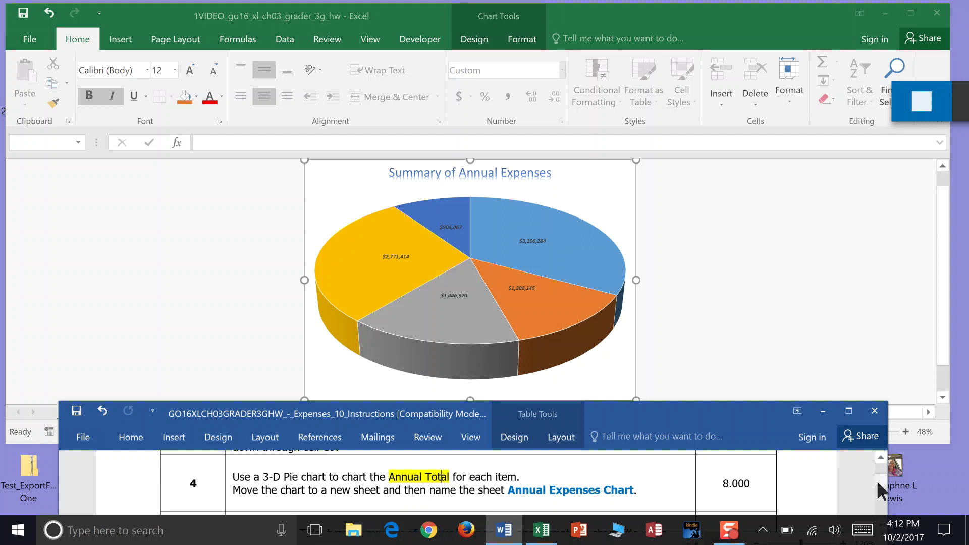
{"action": "left_click_drag", "start_coordinate": [877, 480], "coordinate": [878, 483]}
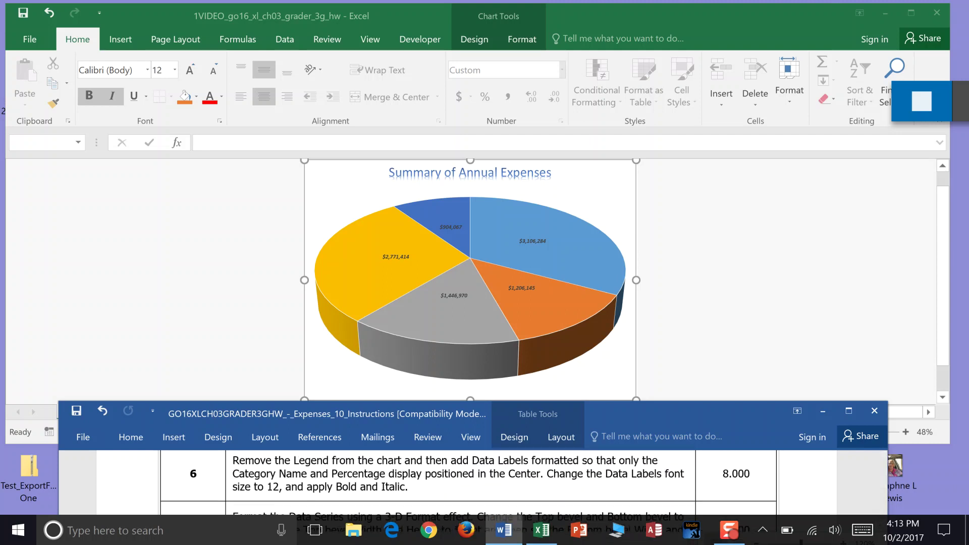